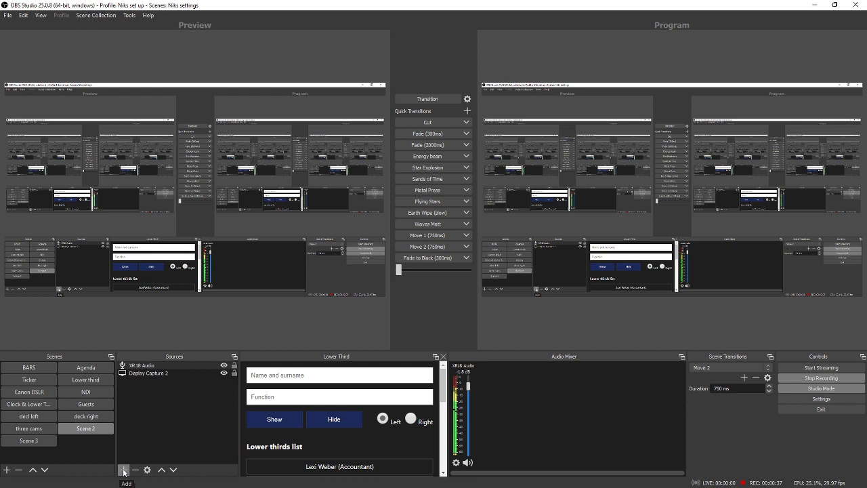
# Open the Add Source menu in the Sources dock for Scene 2.
pyautogui.click(124, 471)
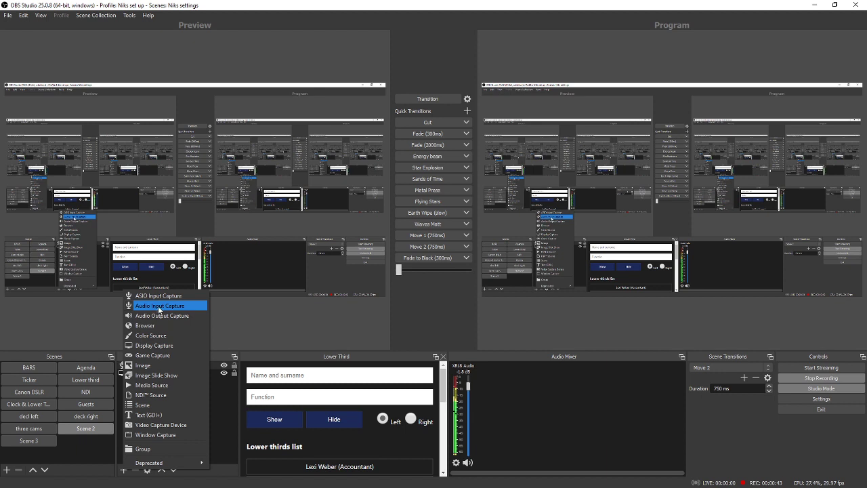
# Add the existing Audio Input Capture source to Scene 2 using Add Existing.
pyautogui.click(158, 306)
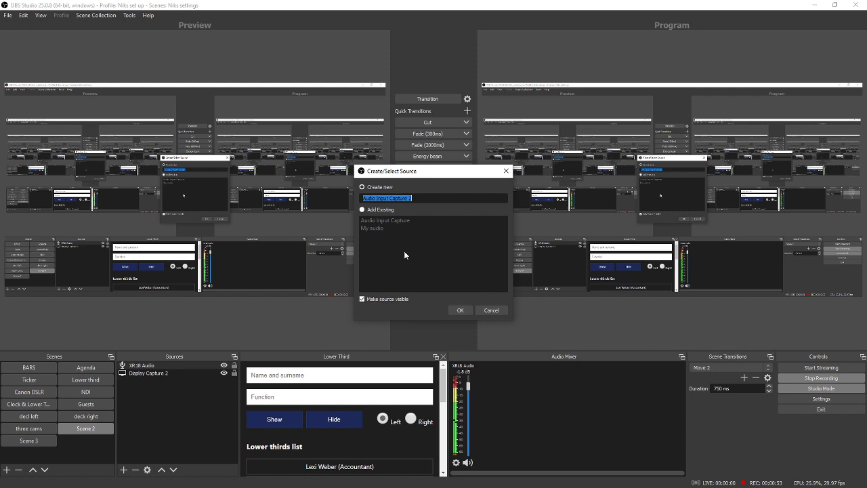
pyautogui.click(362, 209)
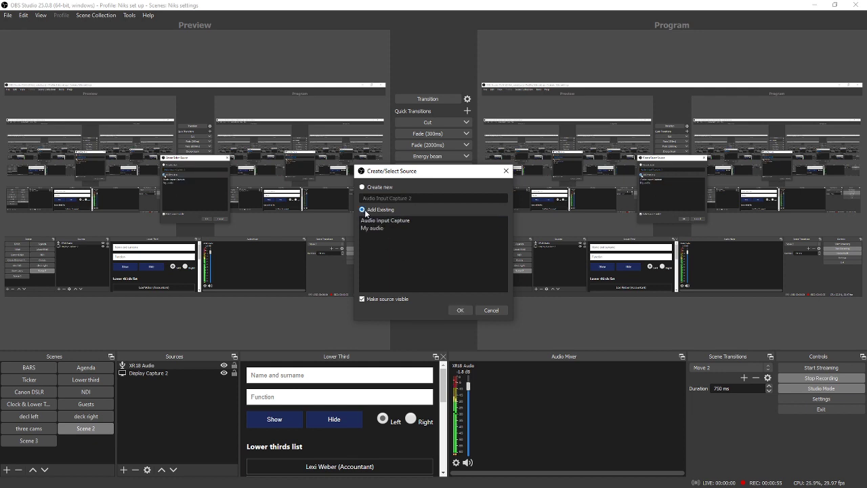
pyautogui.click(384, 228)
pyautogui.click(403, 222)
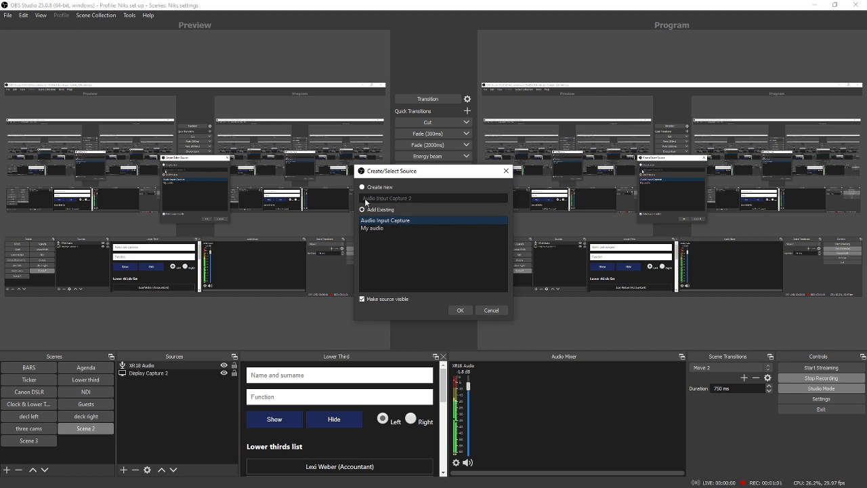
pyautogui.click(461, 311)
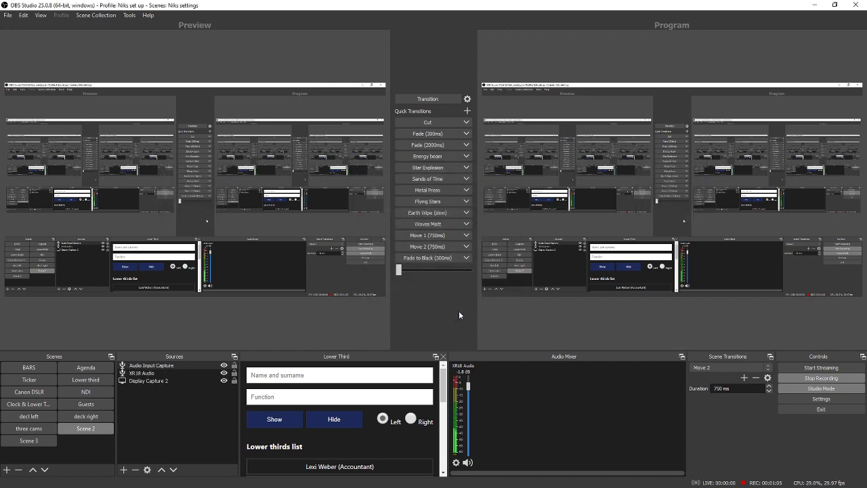
pyautogui.doubleClick(149, 374)
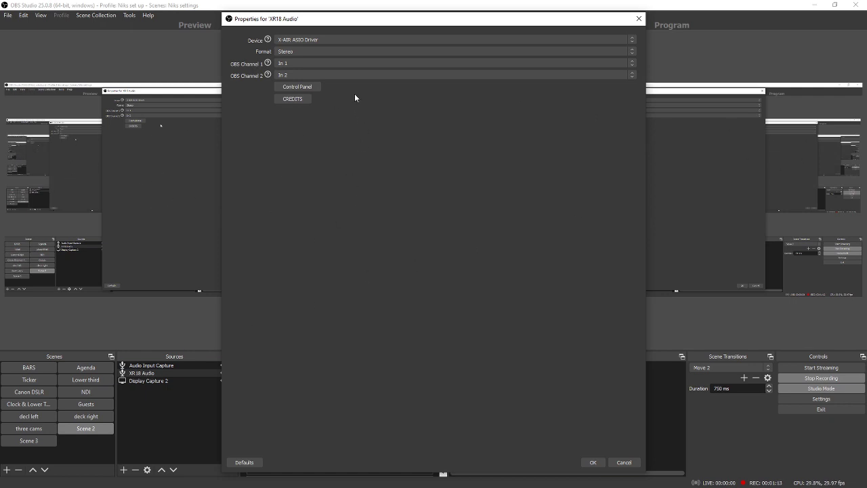
pyautogui.click(350, 39)
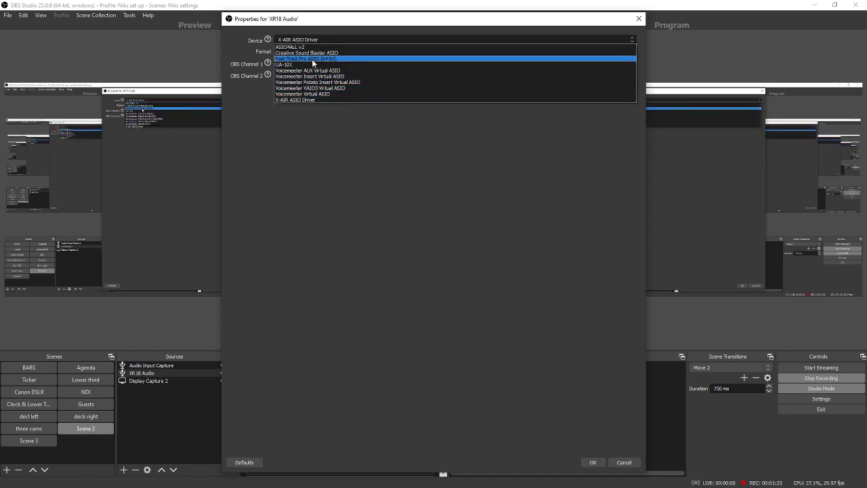
pyautogui.click(325, 100)
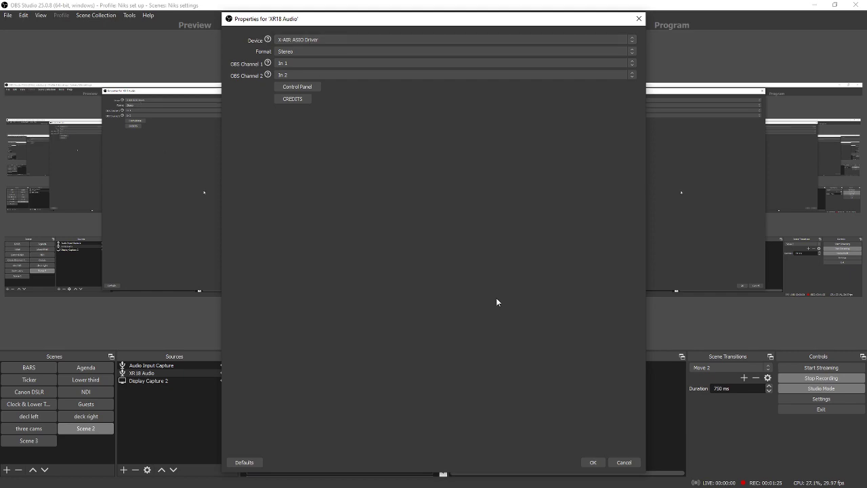
pyautogui.click(593, 462)
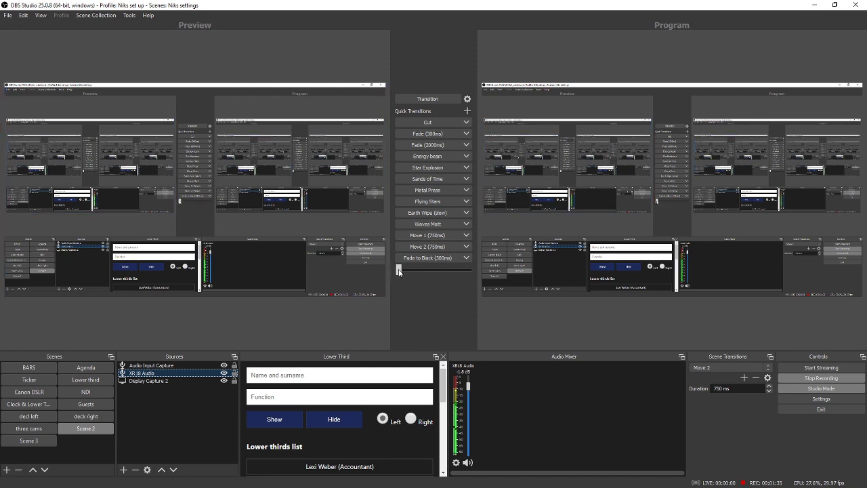
# Transition the preview live, drop Audio Input Capture to -inf dB, and hide it from the mixer.
pyautogui.moveTo(399, 271); pyautogui.dragTo(481, 274)
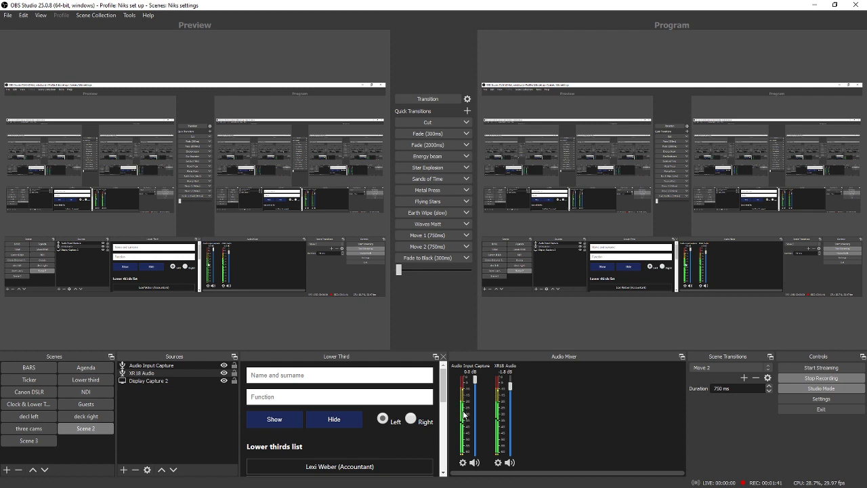
pyautogui.moveTo(476, 380); pyautogui.dragTo(476, 453)
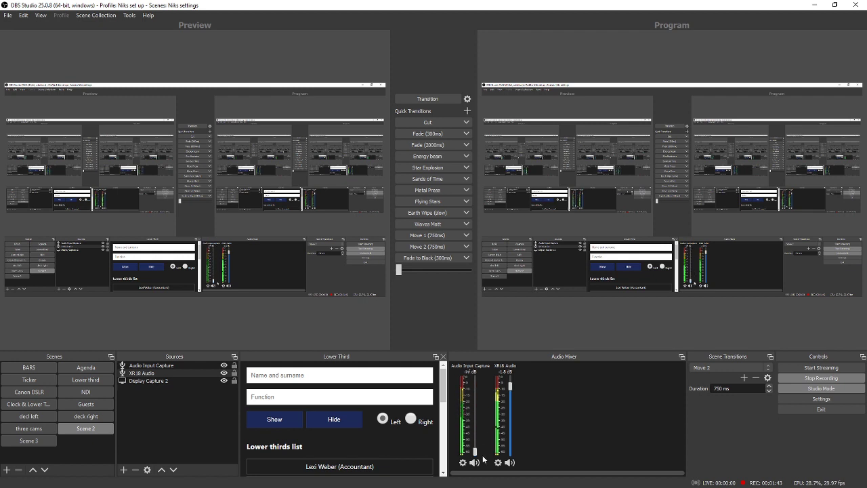
pyautogui.rightClick(465, 423)
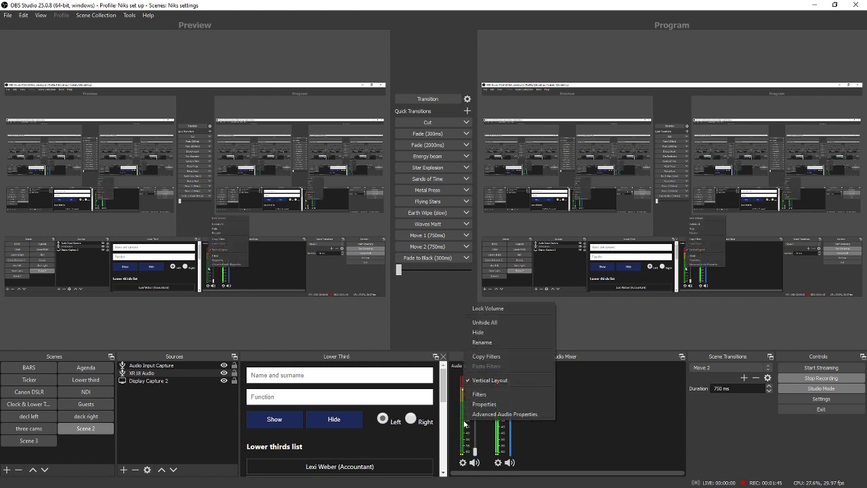
pyautogui.click(481, 332)
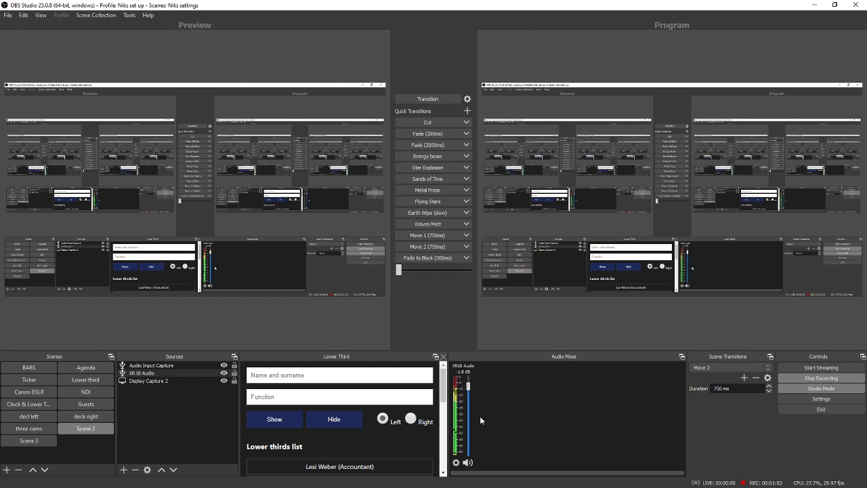
# Open Settings and check the Audio page, where monitoring uses OUT 1-2 (BEHRINGER X-AIR).
pyautogui.click(802, 398)
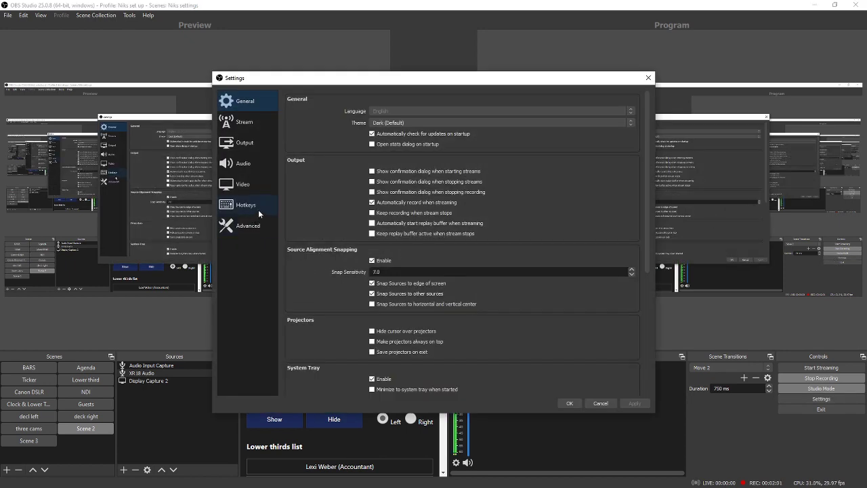
pyautogui.click(232, 165)
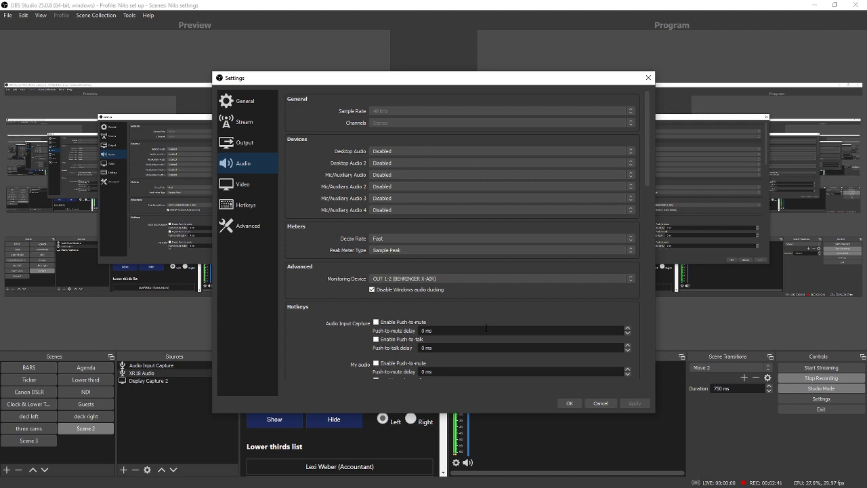
pyautogui.click(237, 121)
# Review the General, Output and Video settings pages, then close Settings without changes.
pyautogui.click(243, 102)
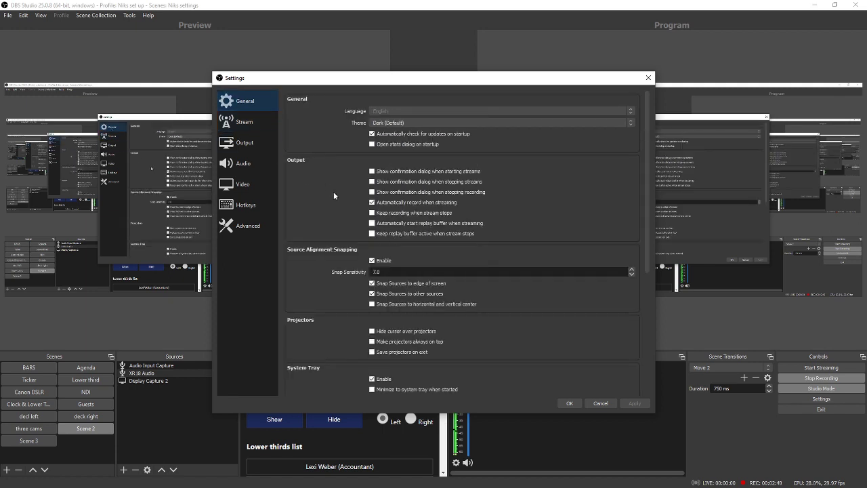
pyautogui.click(233, 146)
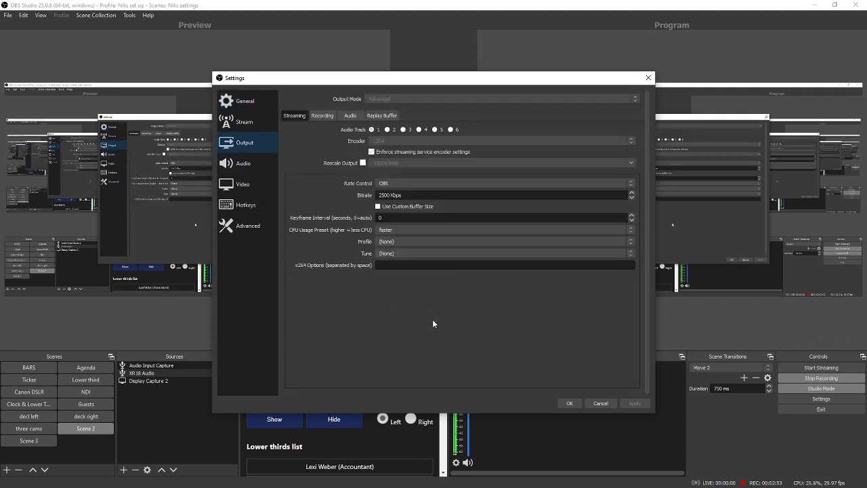
pyautogui.click(238, 184)
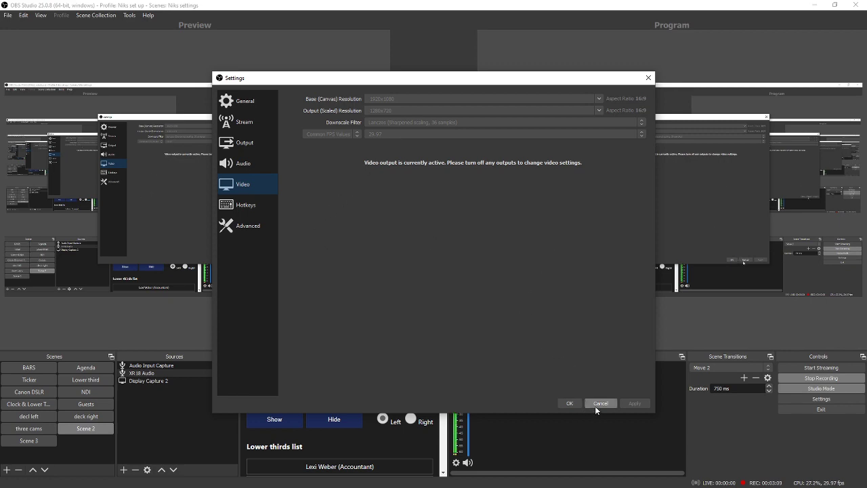
pyautogui.click(571, 403)
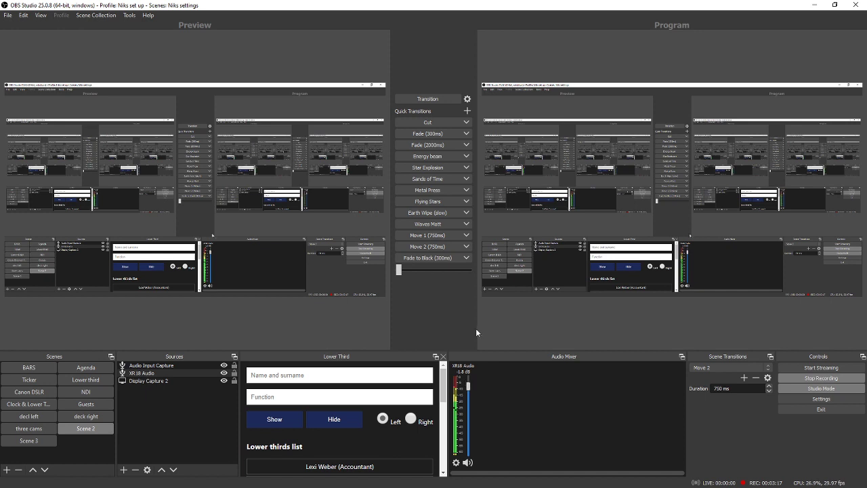
# Open the XR18 Audio filters list from its mixer gear menu.
pyautogui.click(455, 463)
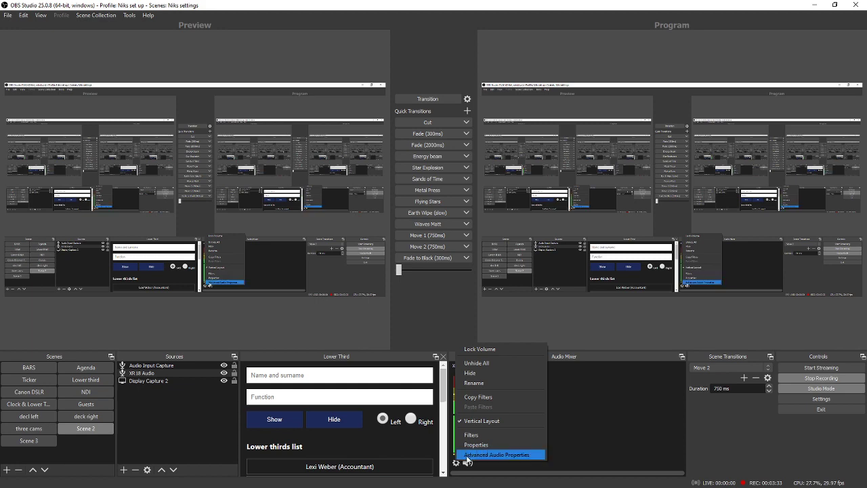
pyautogui.click(476, 437)
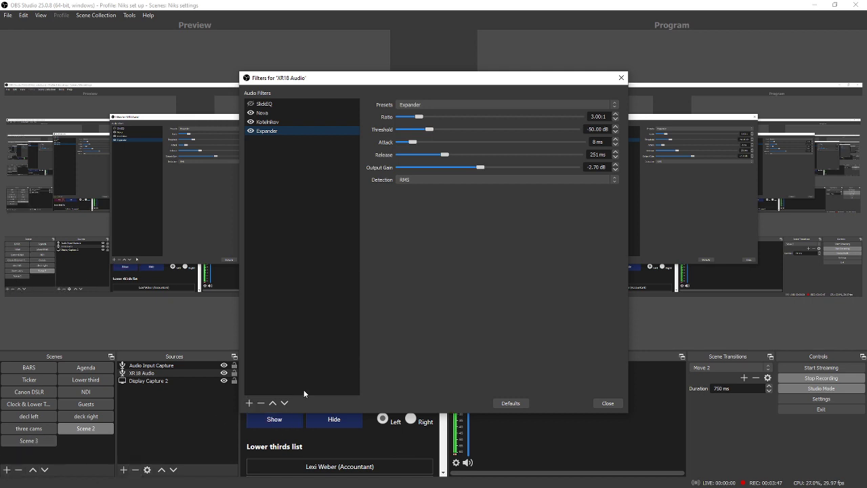
# Disable the SlickEQ filter and select Nova to view its TDR Nova VST 2.x settings.
pyautogui.click(249, 403)
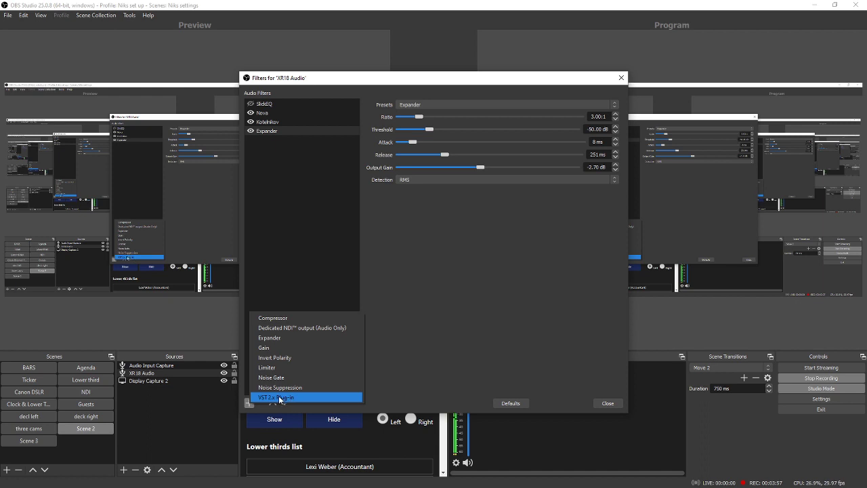
pyautogui.click(433, 373)
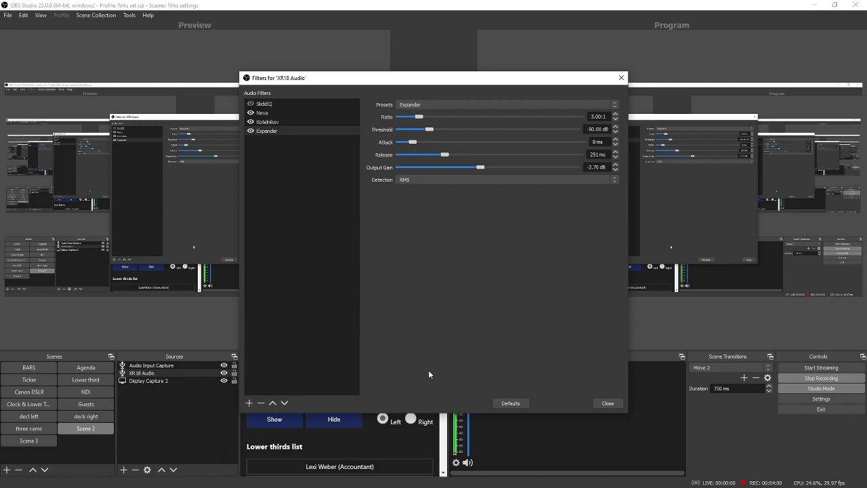
pyautogui.click(251, 104)
pyautogui.click(264, 113)
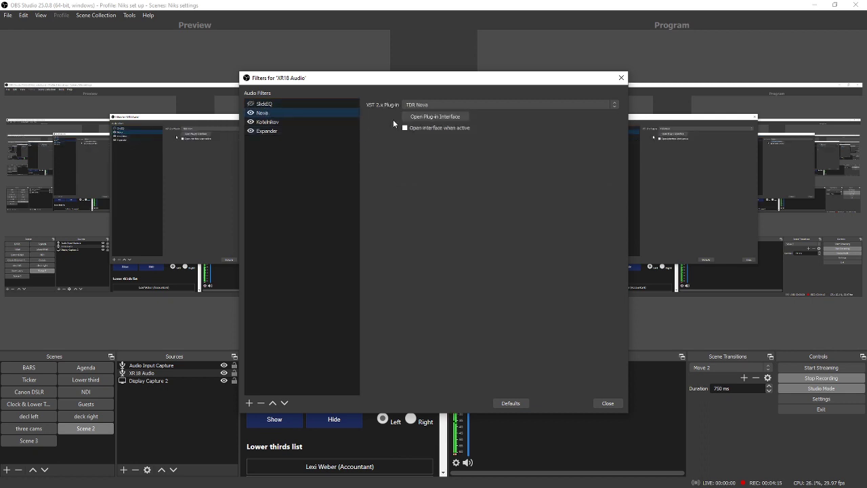
pyautogui.click(414, 117)
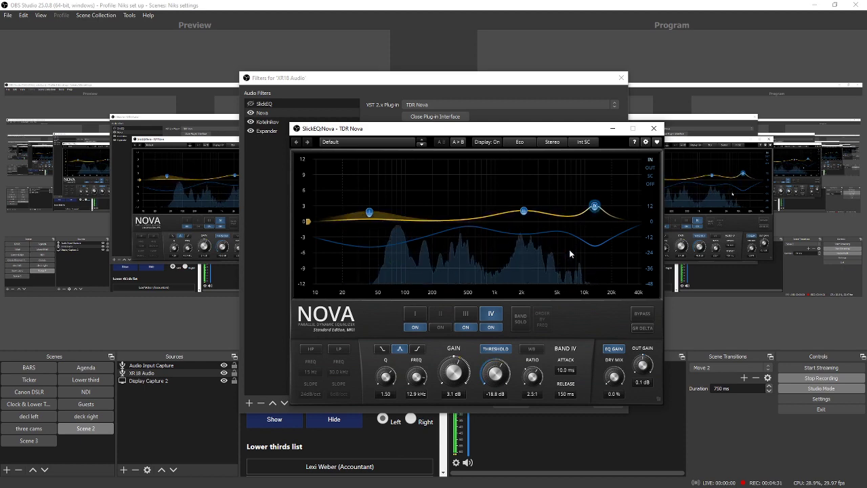
pyautogui.click(654, 128)
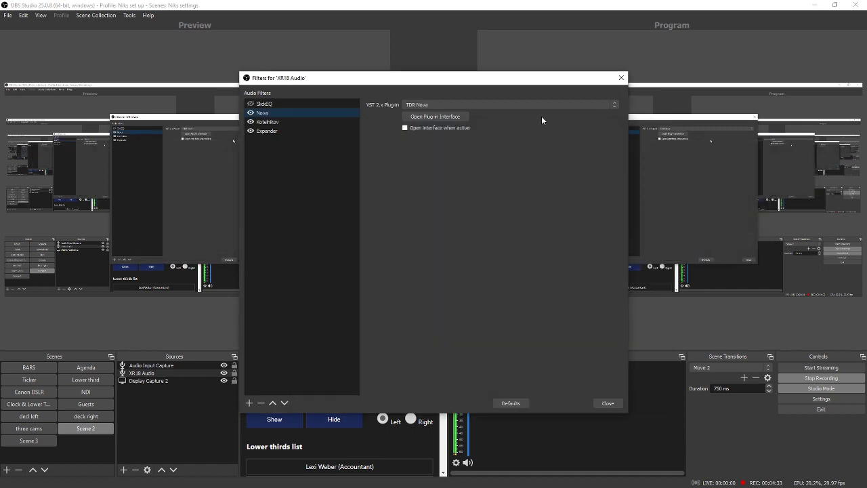
pyautogui.click(620, 78)
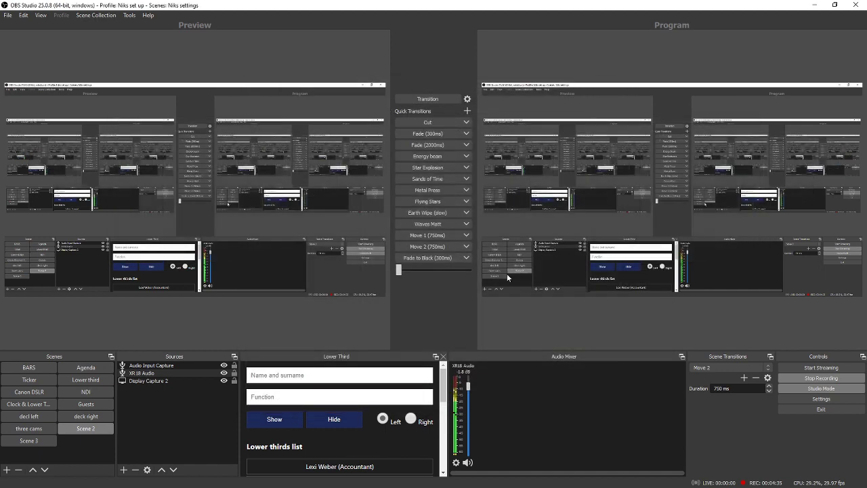
pyautogui.rightClick(455, 396)
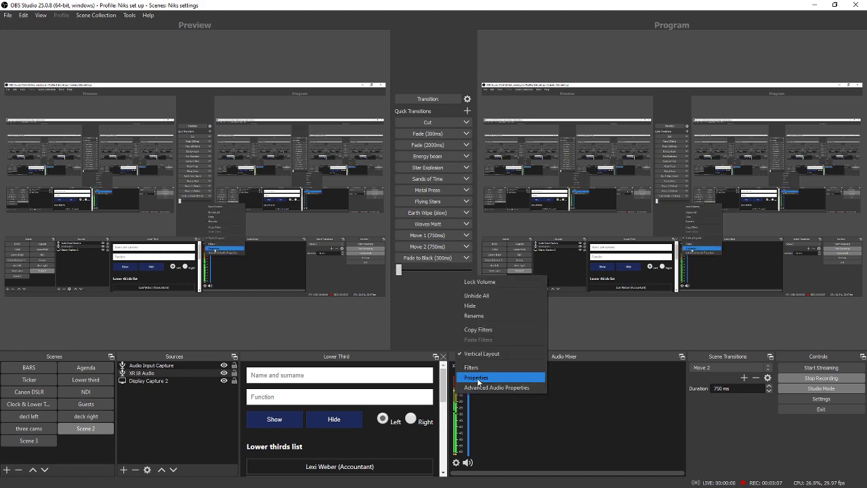
pyautogui.click(477, 377)
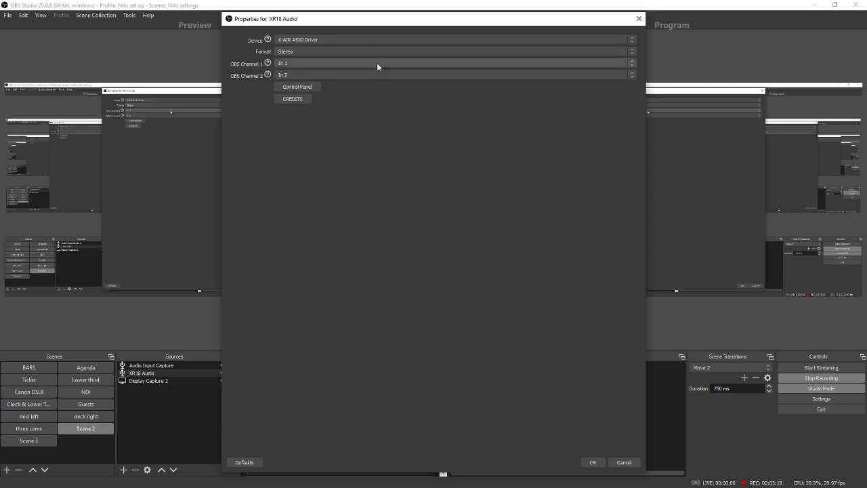
pyautogui.click(434, 60)
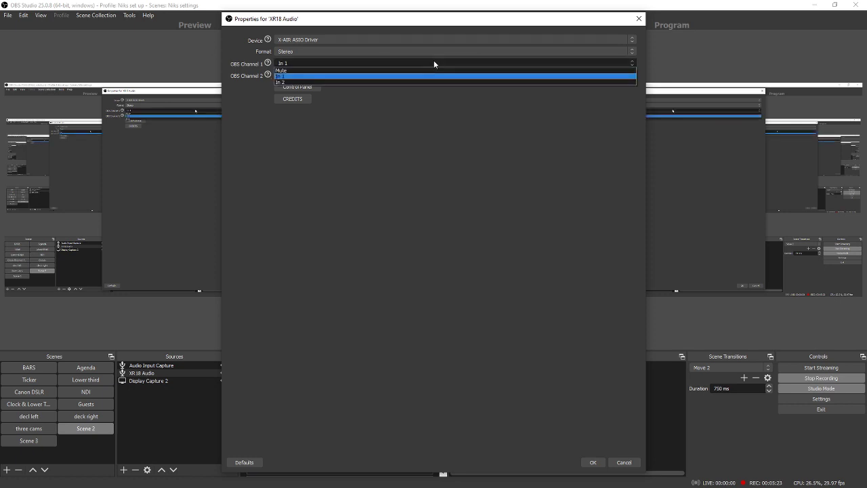
pyautogui.click(433, 63)
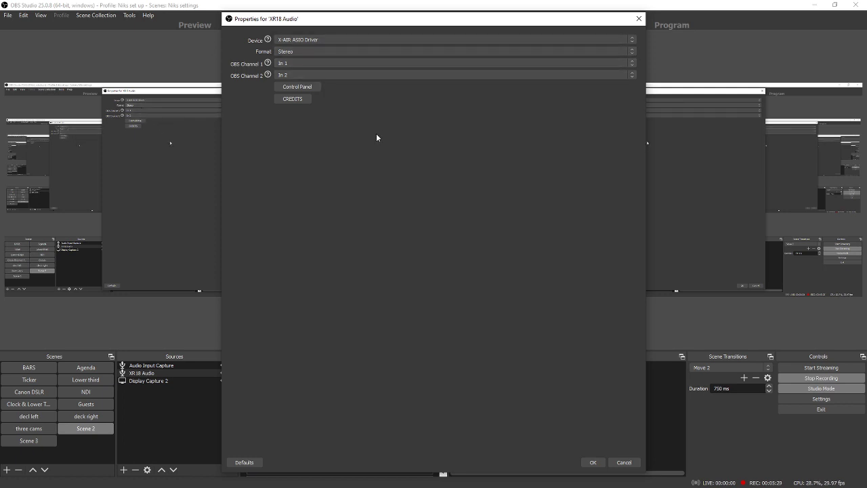
pyautogui.click(593, 462)
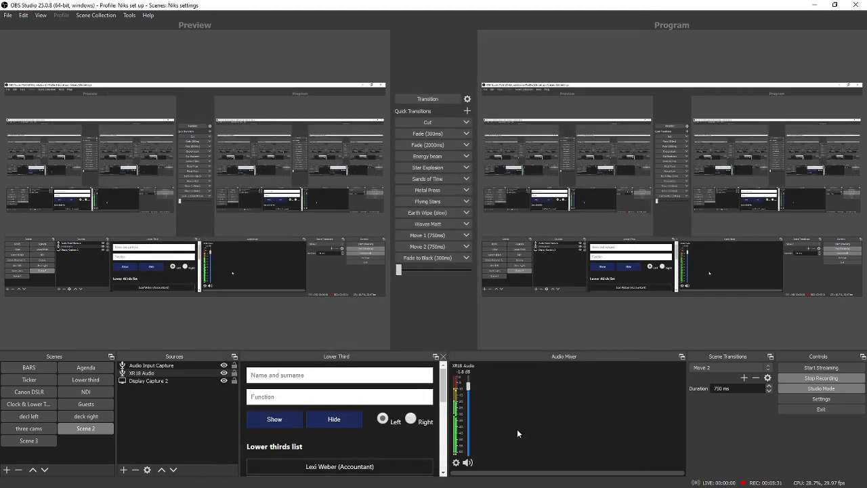
# In Advanced Audio Properties, switch XR18 Audio to Monitor and Output, then back to Monitor Off.
pyautogui.click(456, 462)
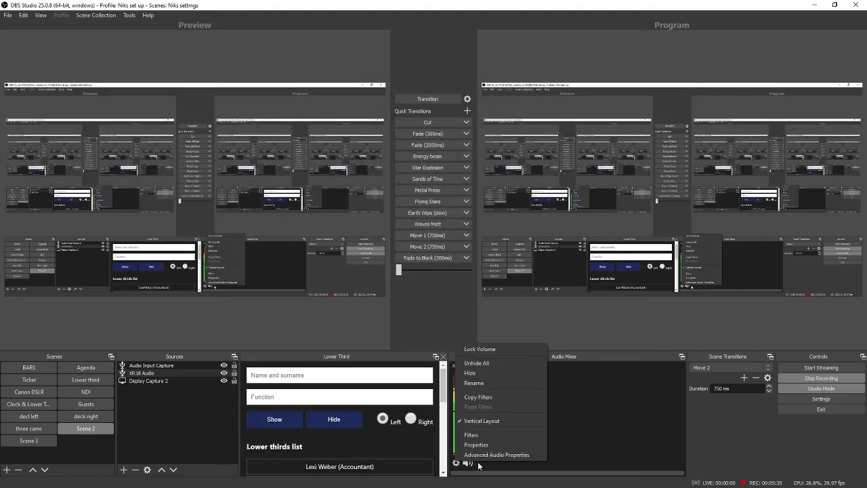
pyautogui.click(481, 459)
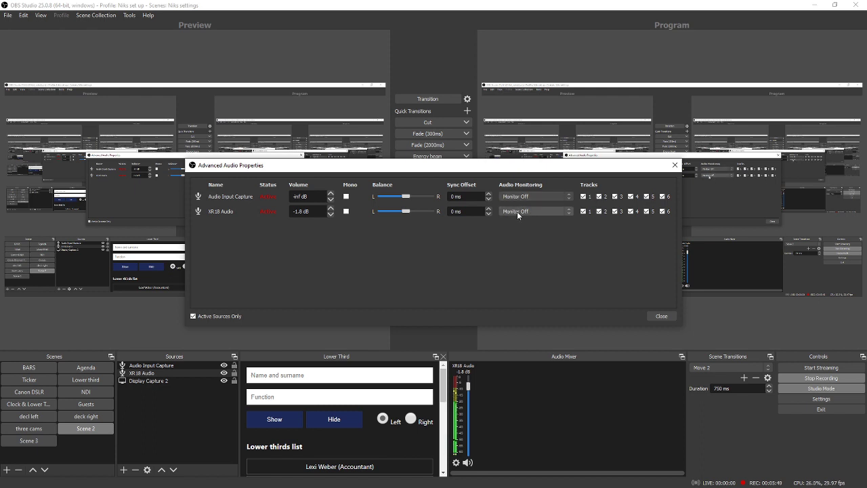
pyautogui.click(571, 212)
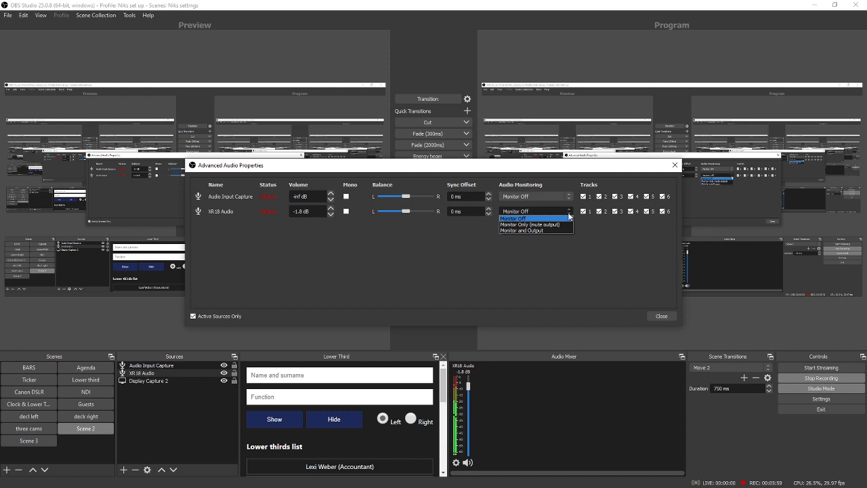
pyautogui.click(530, 230)
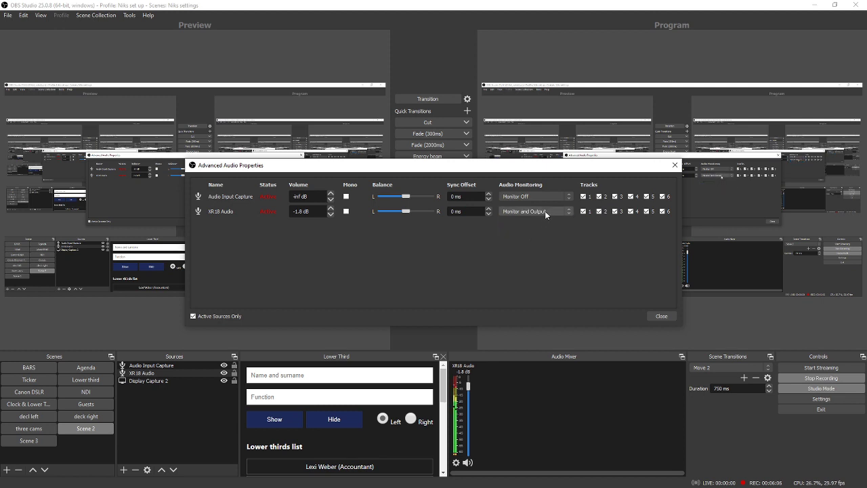
pyautogui.click(545, 210)
pyautogui.click(541, 218)
# Close the Advanced Audio Properties dialog to return to the studio-mode window.
pyautogui.click(660, 316)
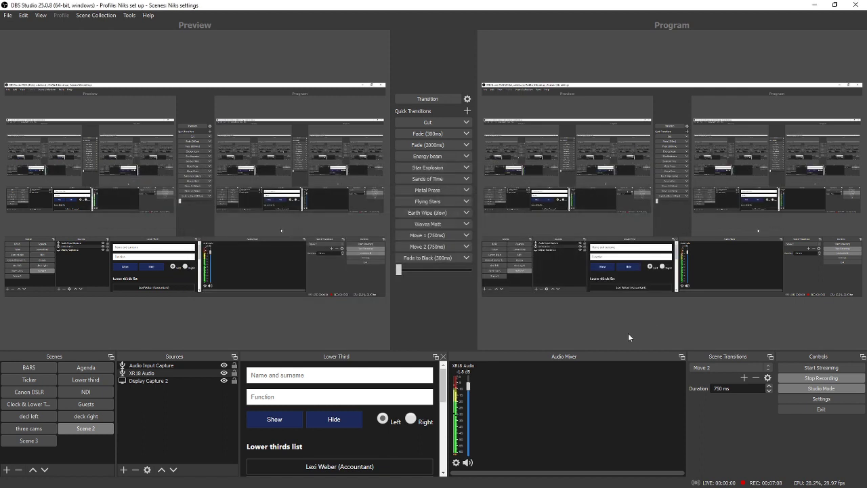